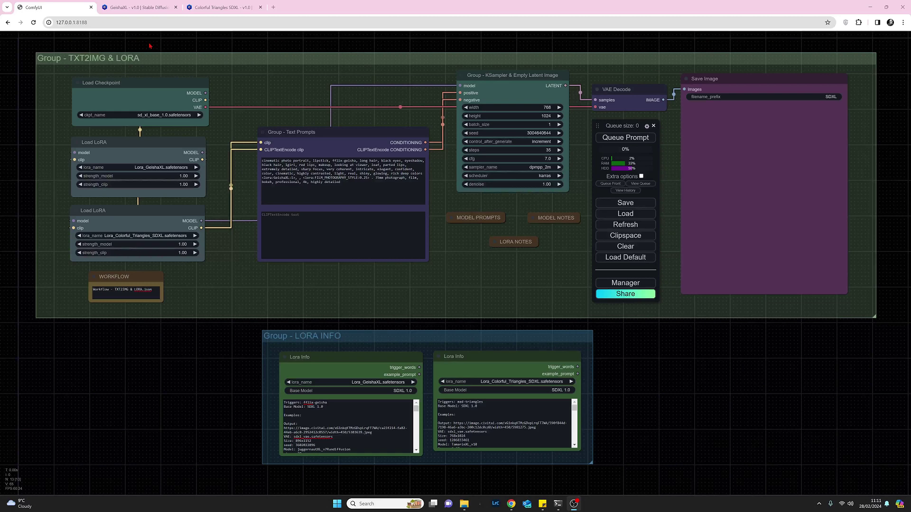
Show the GeishaXL Civitai page: SDXL 1.0 LoRA, clip skip 1, strength 0.8, trigger fflix-geisha.
click(136, 10)
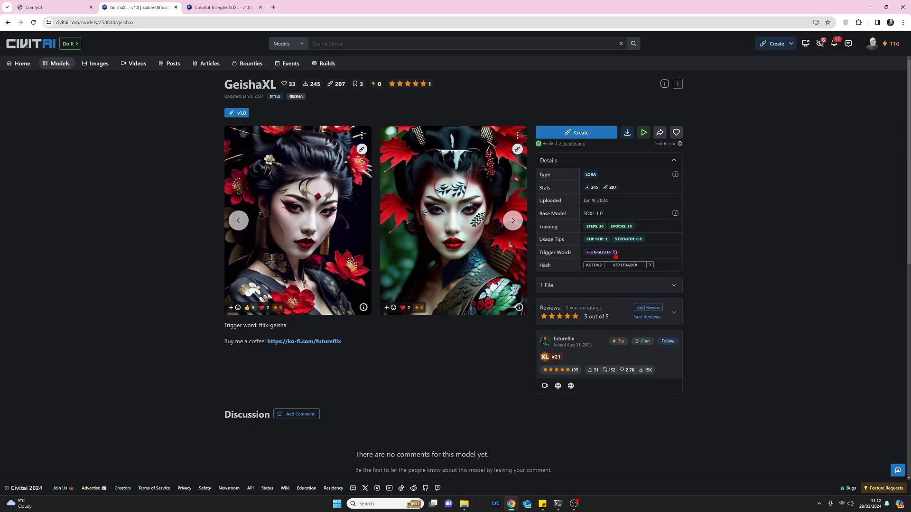
Look over the Colorful Triangles SDXL LoRA page on Civitai.
click(214, 9)
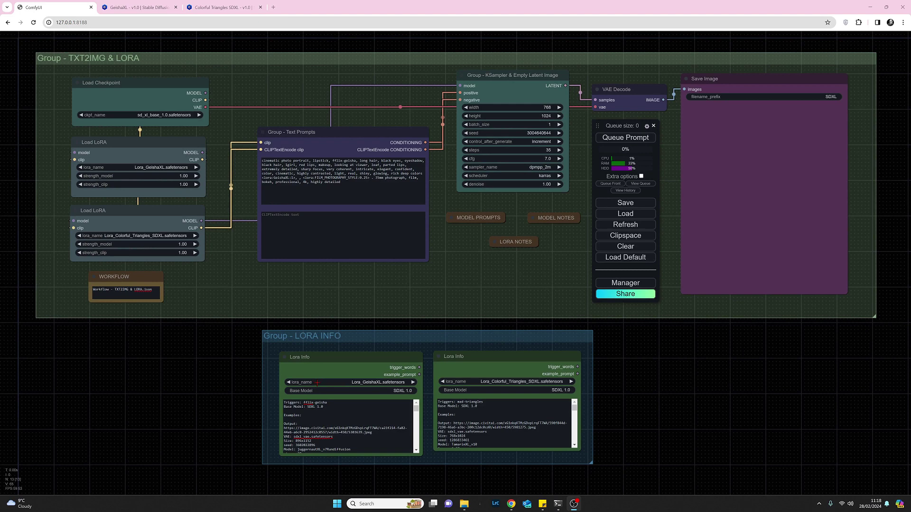
click(317, 382)
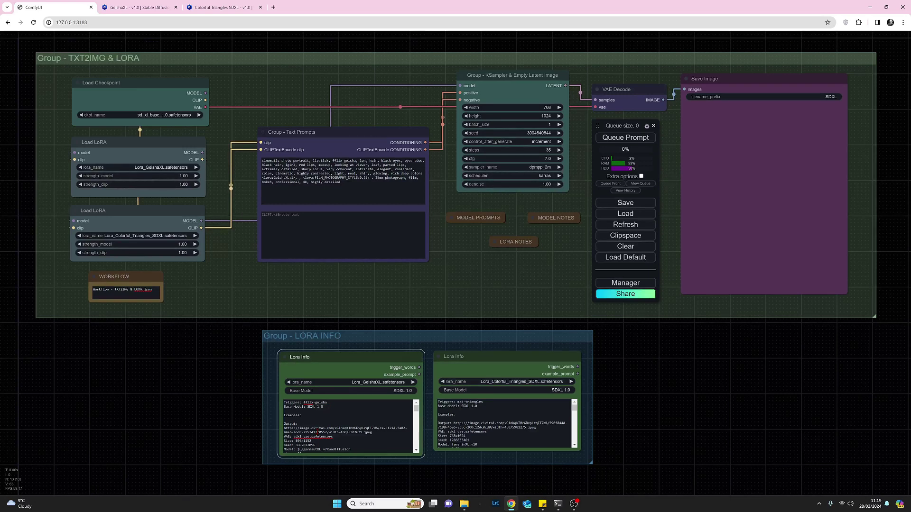
scroll(319, 429, down, 3)
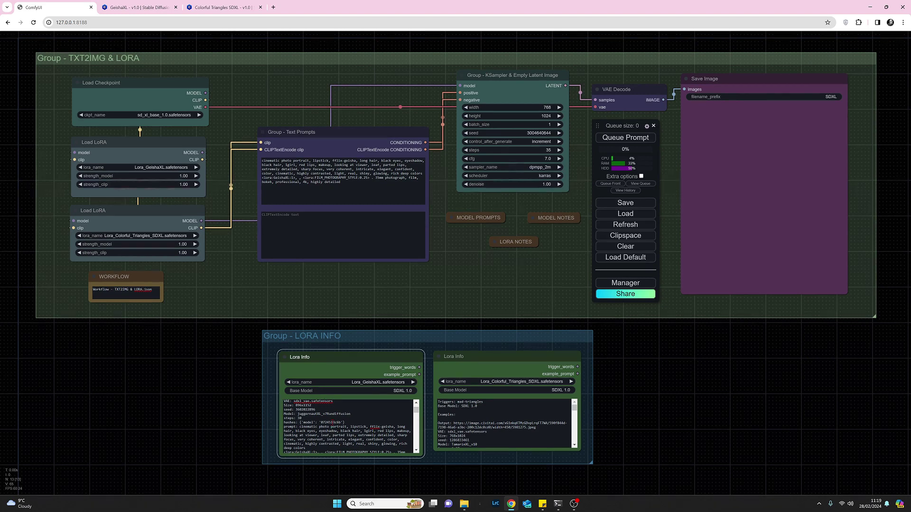
scroll(350, 427, up, 3)
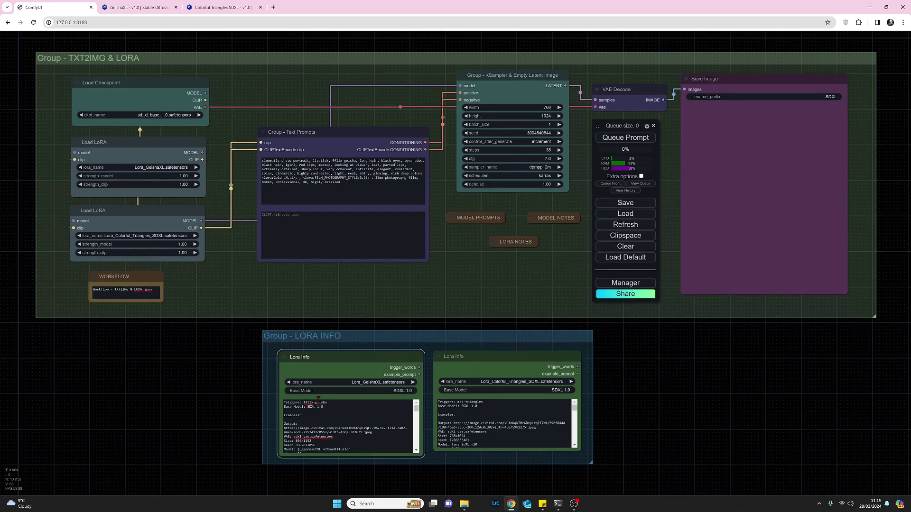
click(494, 243)
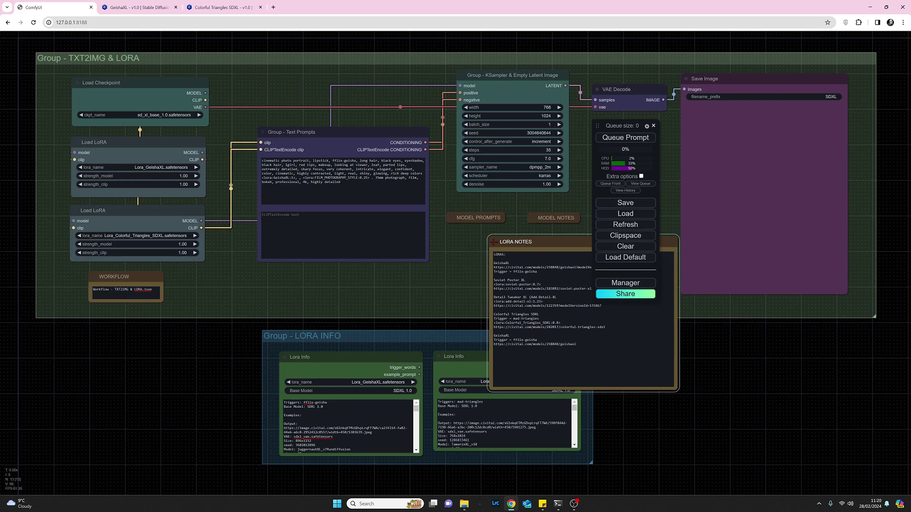
click(493, 243)
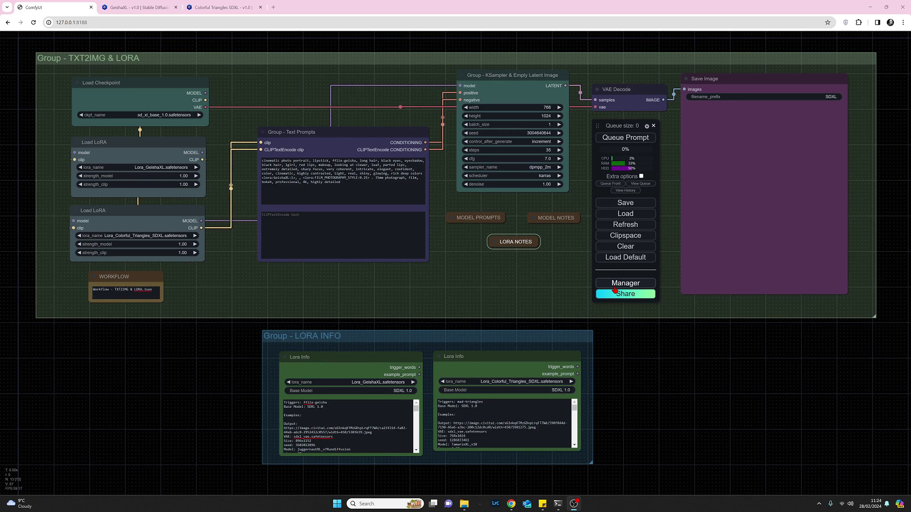
Search custom nodes for 'lorainfo' and verify jitcoder's LoraInfo is already installed.
click(614, 286)
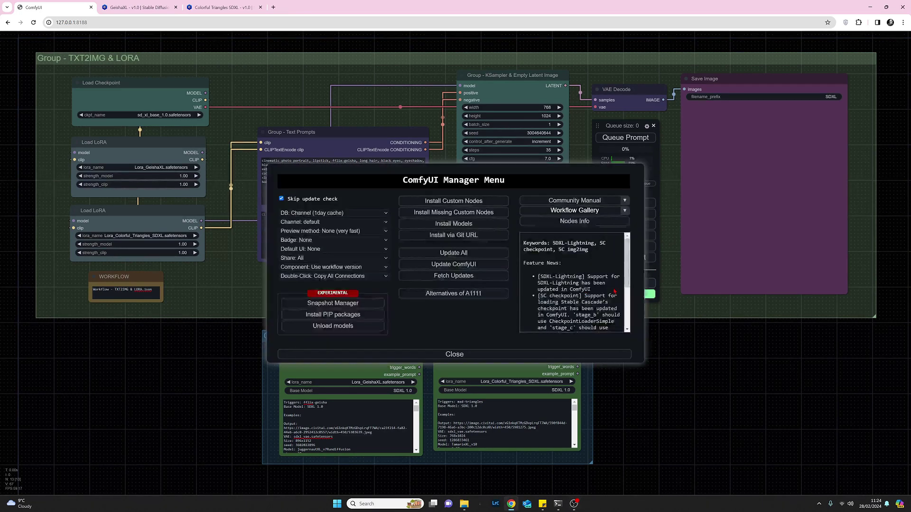
click(451, 204)
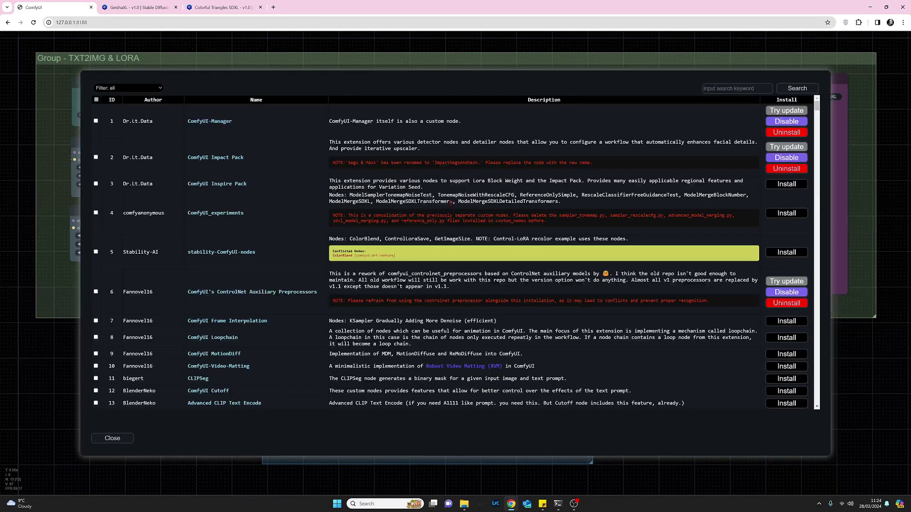
click(730, 89)
text(lor)
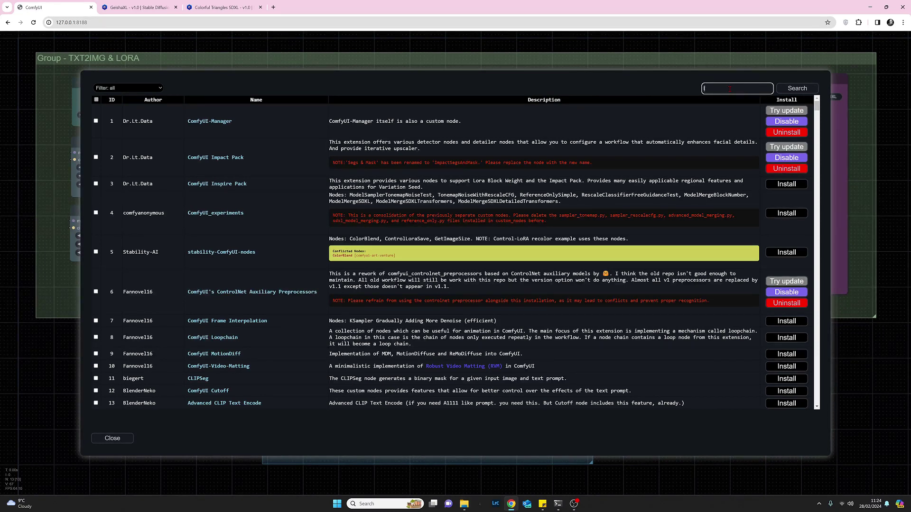
text(ainfo)
key(Return)
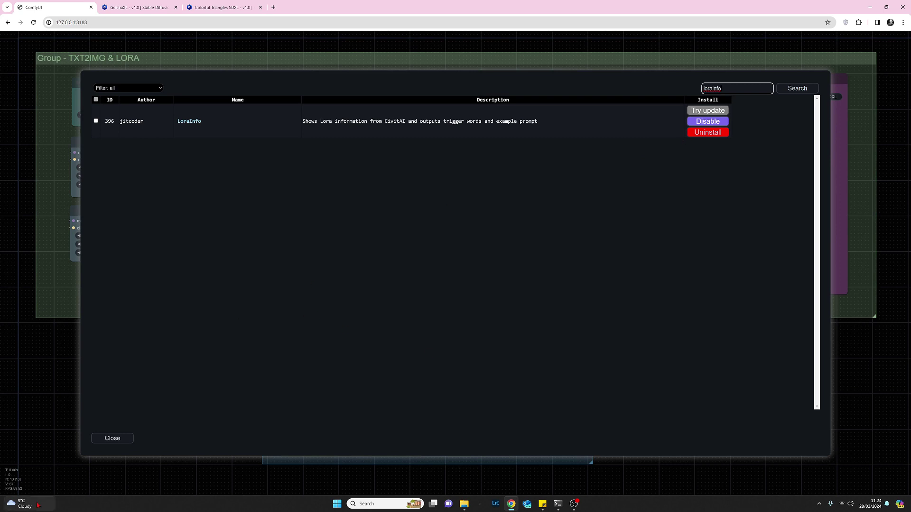
click(117, 440)
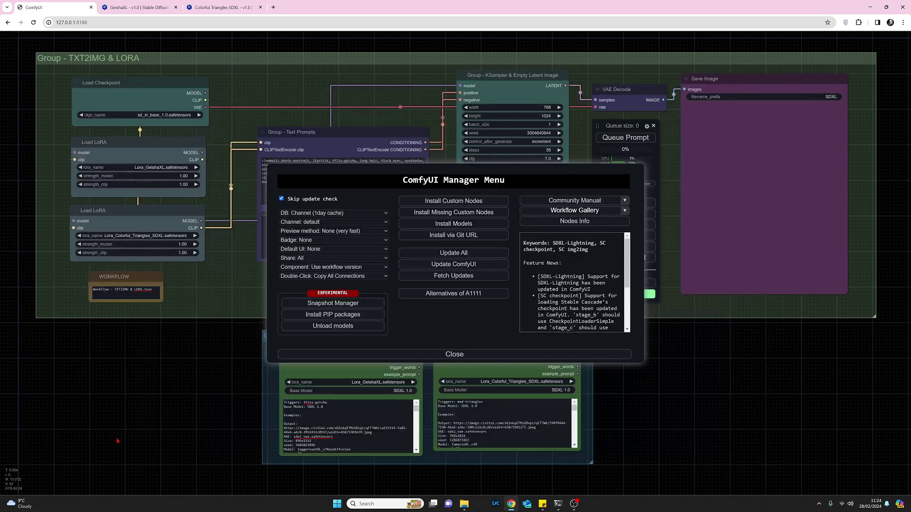
Add an enlarged Lora Info node beside the LORA INFO group using Lora-SDXL-Perfect_Eyes.safetensors.
click(458, 356)
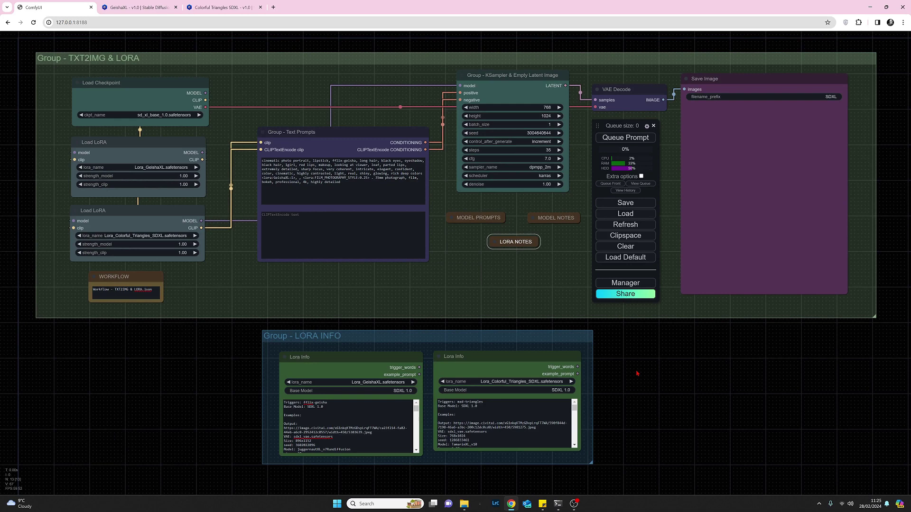
double_click(636, 373)
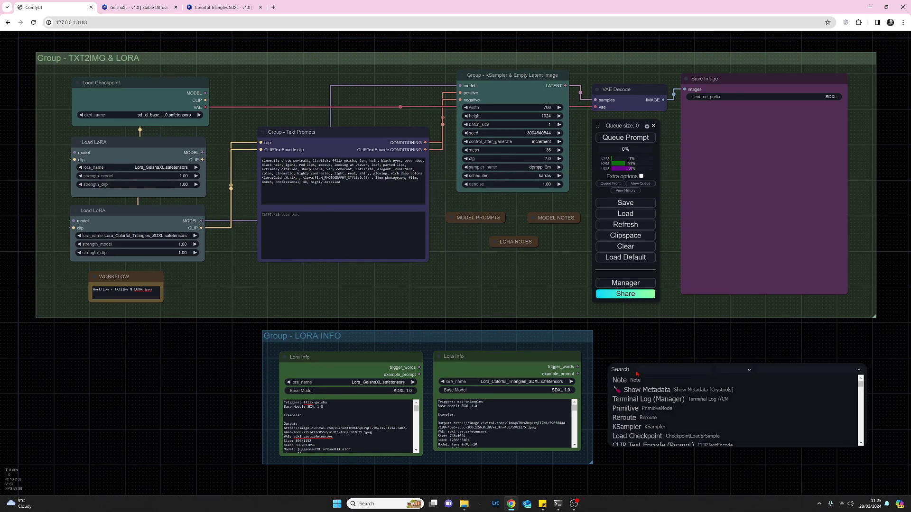
text(lora)
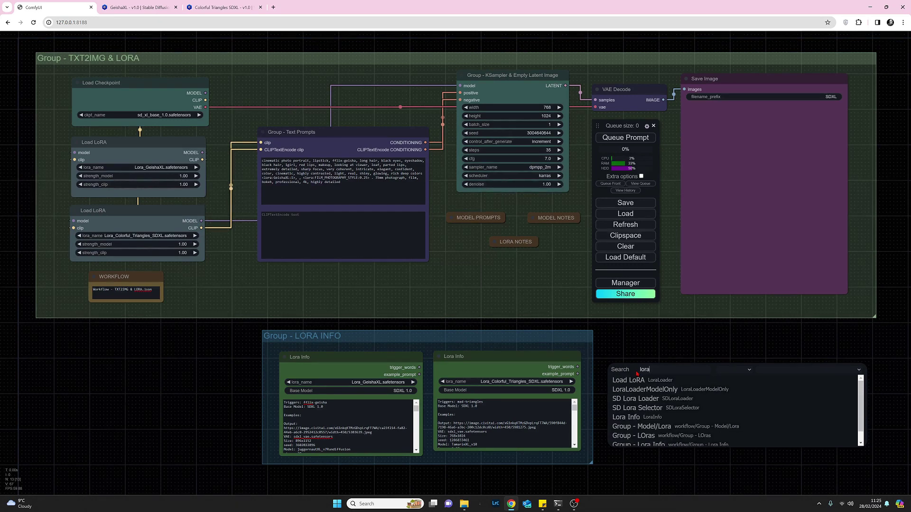
click(626, 417)
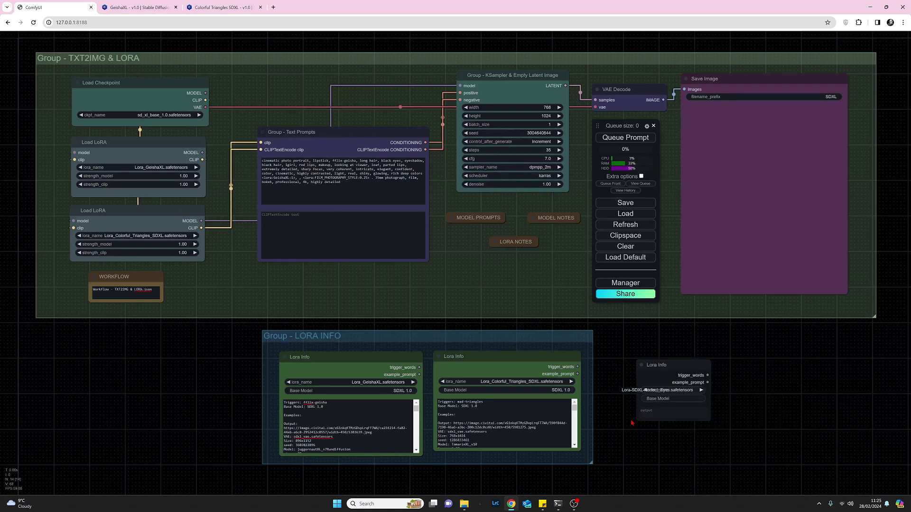
drag(692, 364, 663, 350)
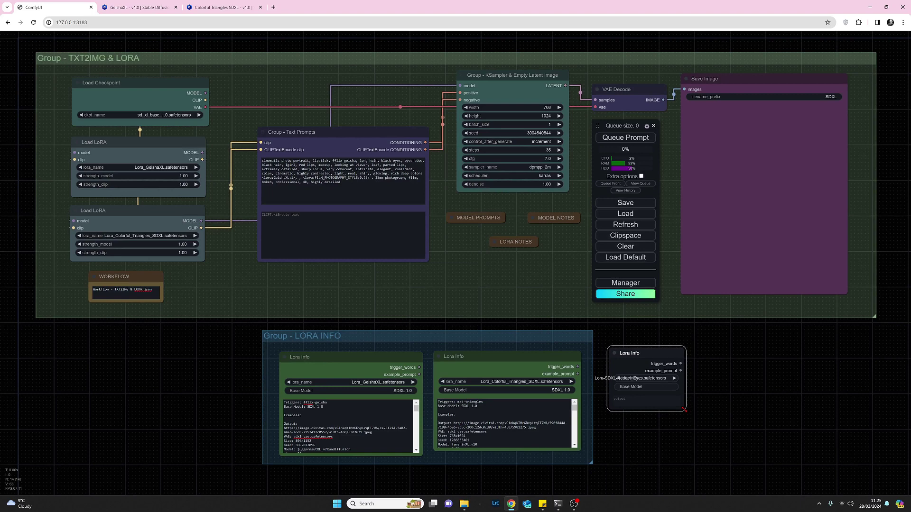
drag(685, 414, 767, 442)
click(654, 378)
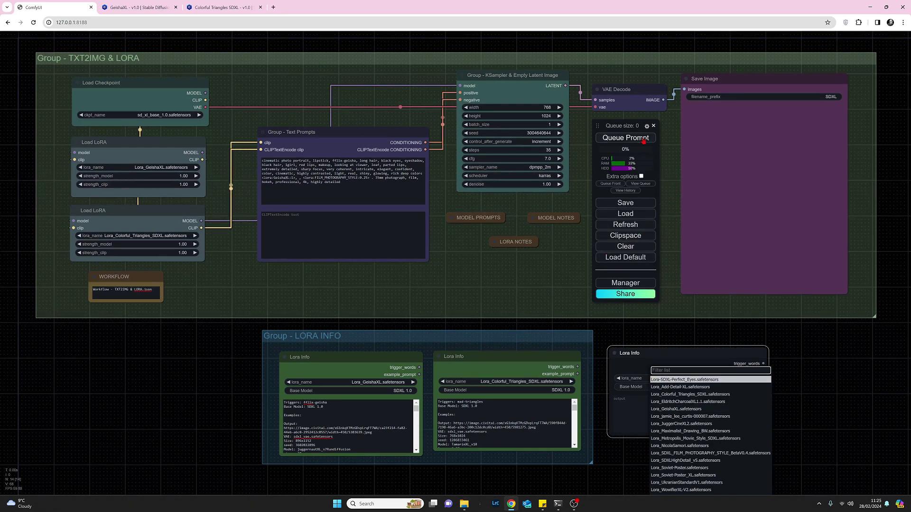
click(806, 378)
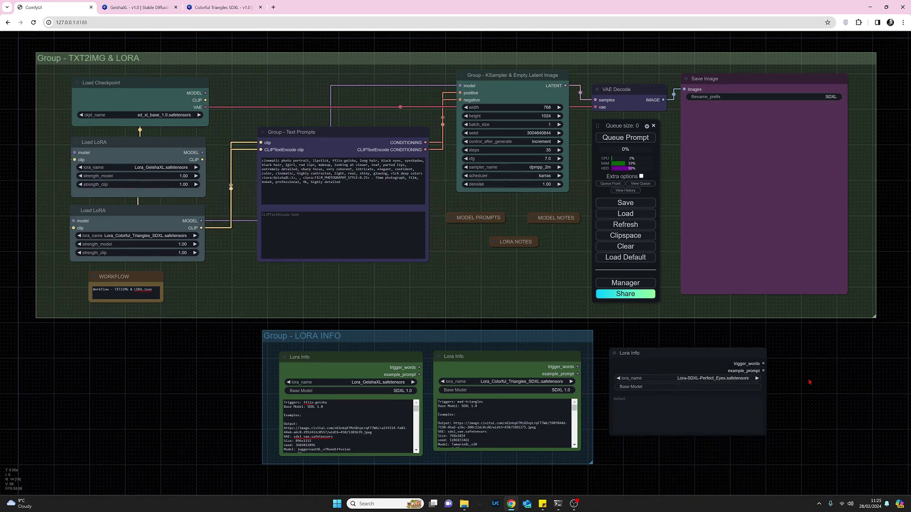
click(712, 353)
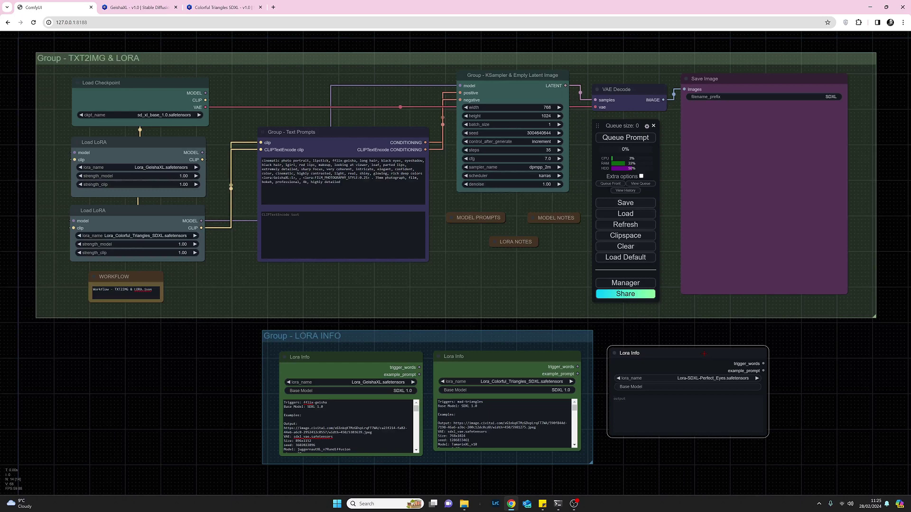
Delete the extra Lora Info node and bypass the Colorful Triangles Load LoRA node.
key(Delete)
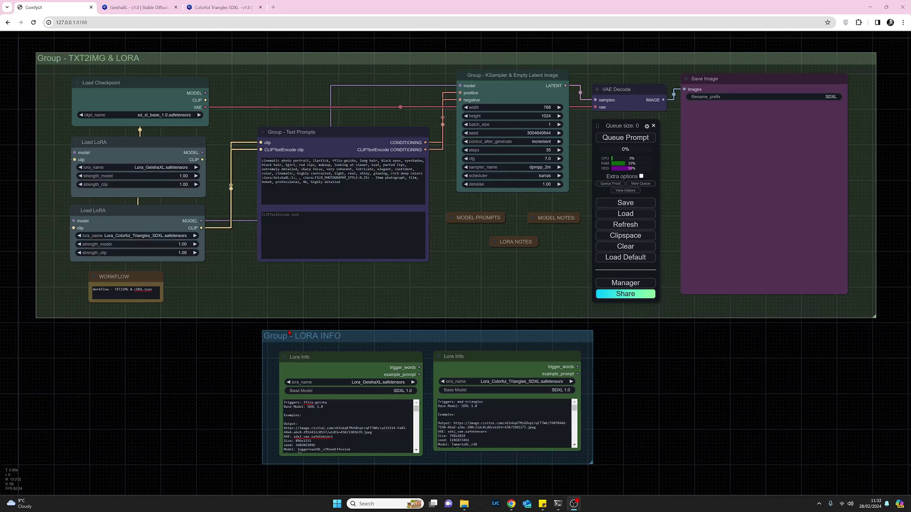
click(142, 216)
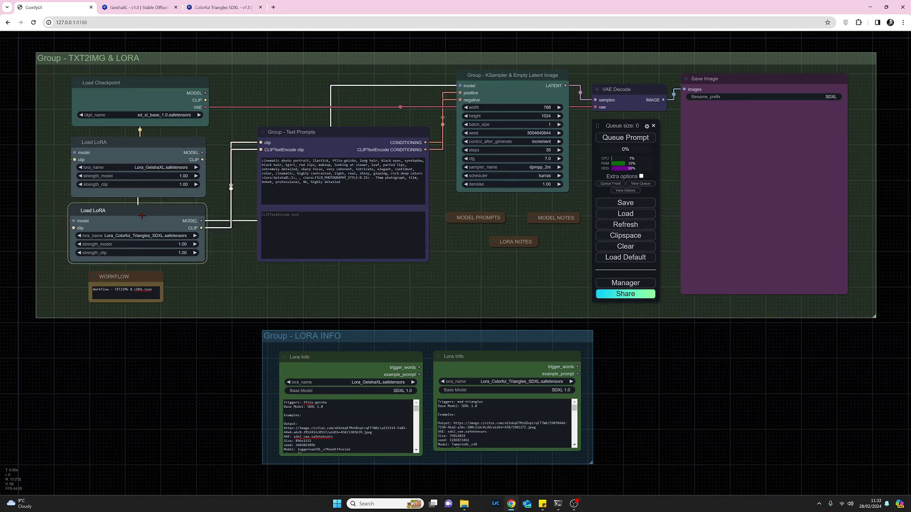
right_click(141, 216)
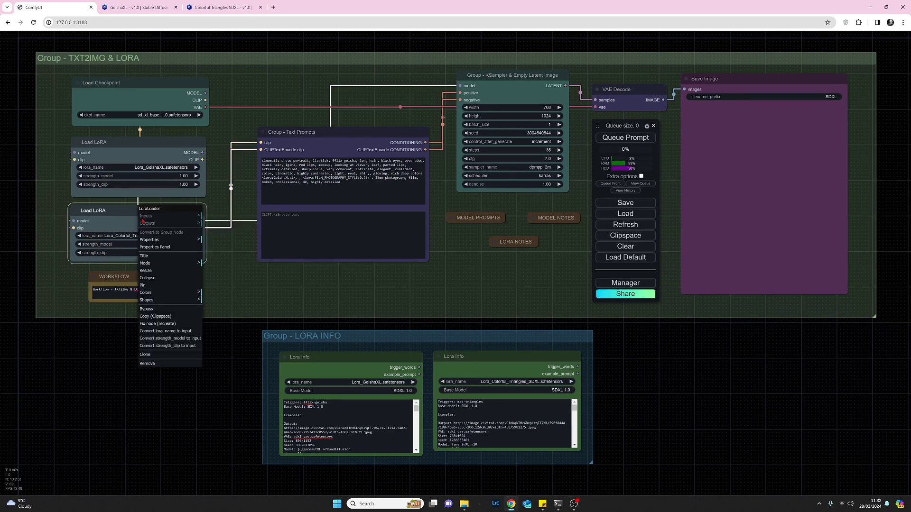
click(165, 311)
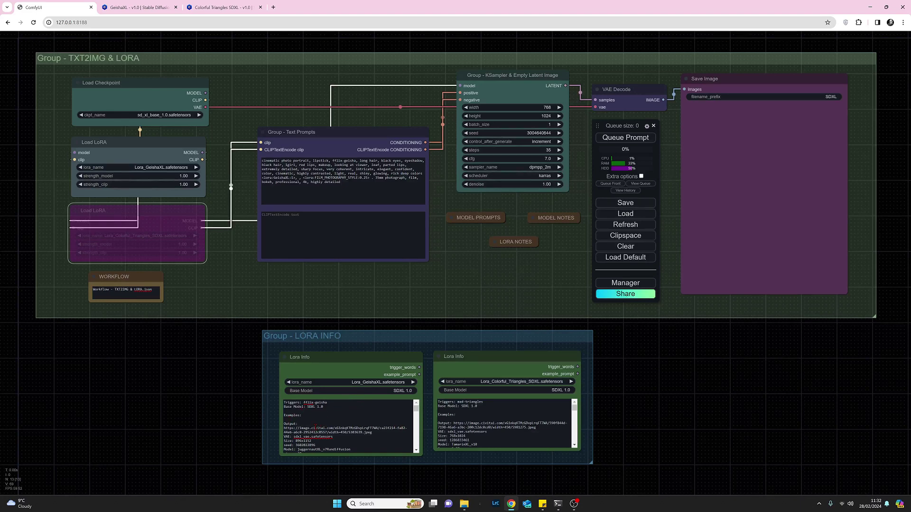
scroll(315, 428, down, 2)
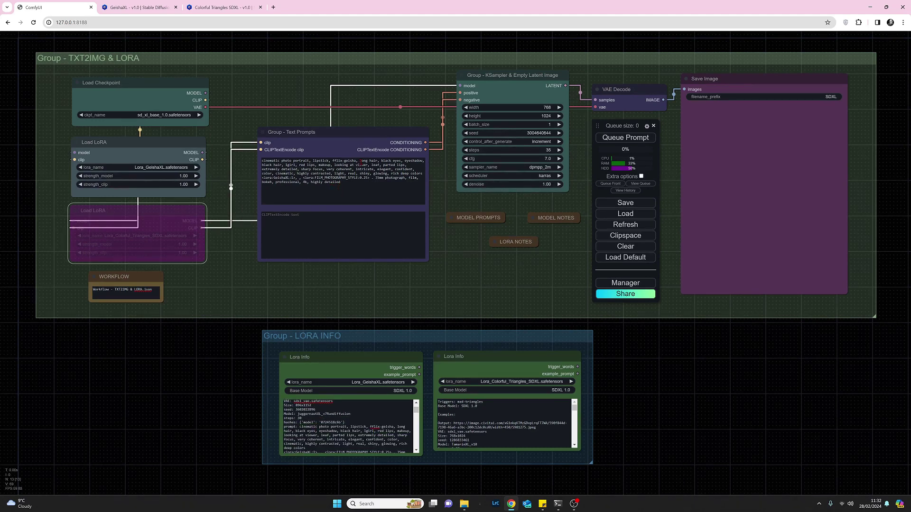
drag(357, 160, 332, 160)
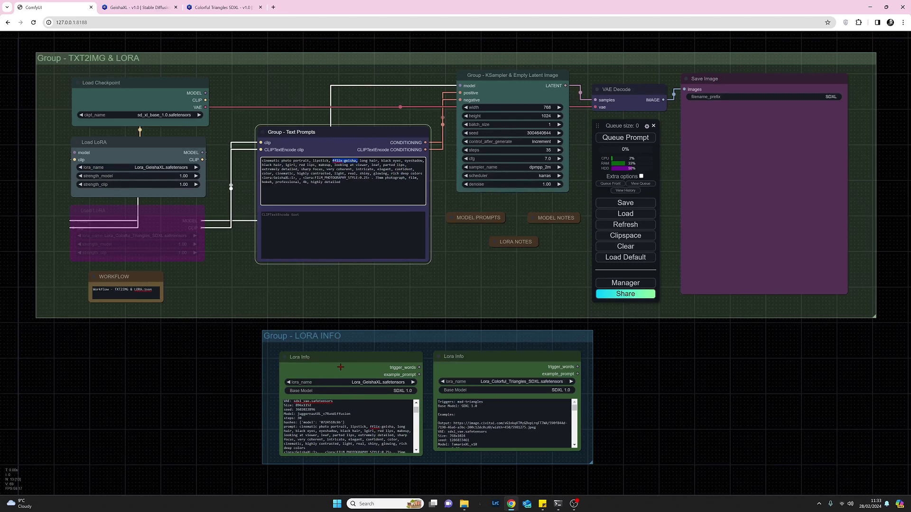
scroll(377, 422, up, 3)
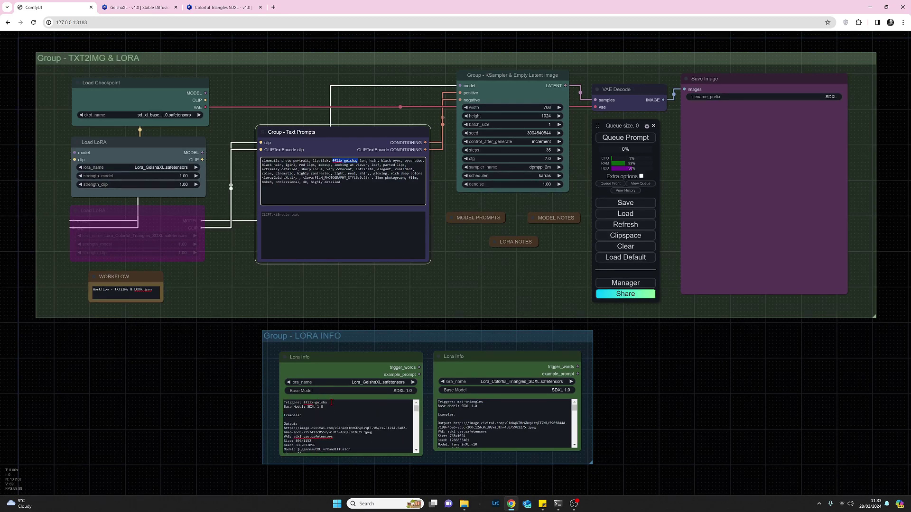
click(331, 405)
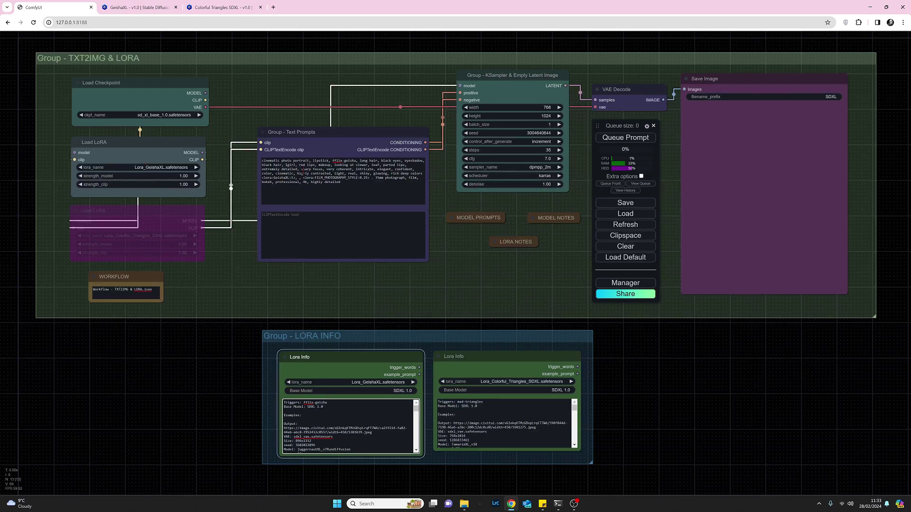
Queue the workflow to render a red-and-white-kimono geisha using only GeishaXL.
click(614, 142)
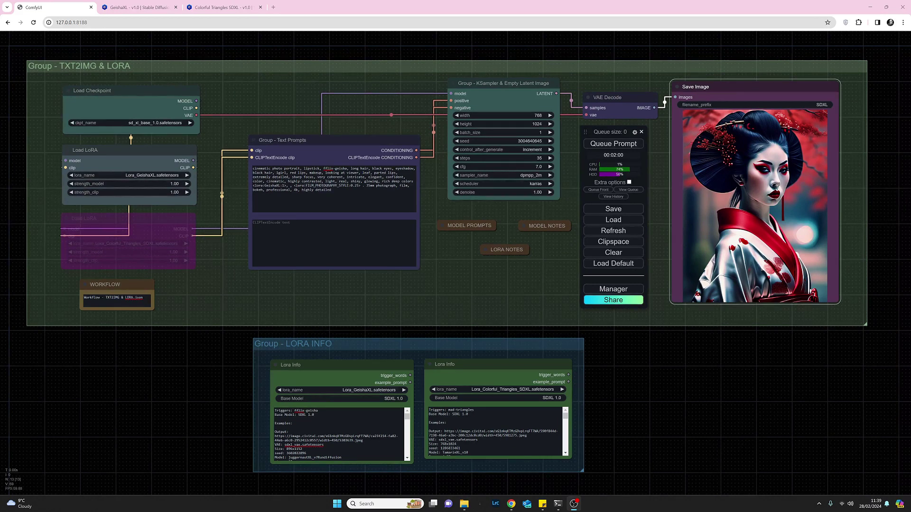
right_click(758, 183)
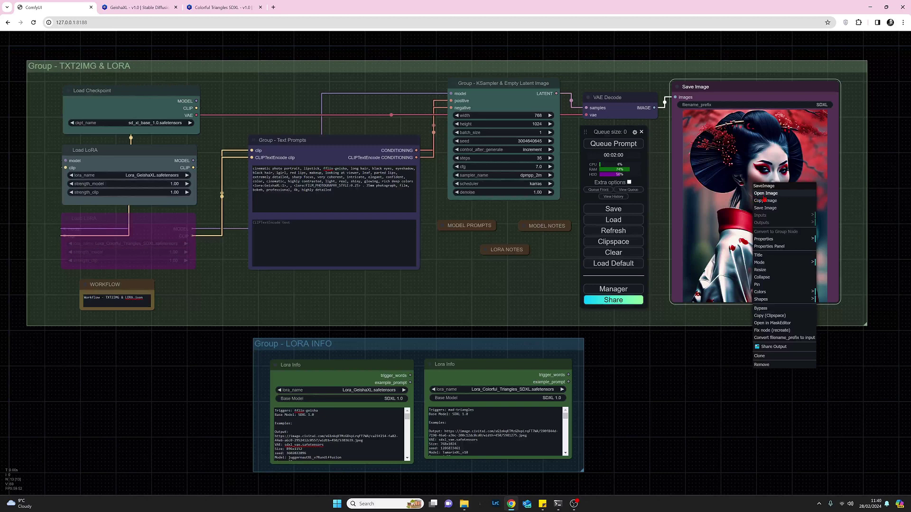
click(765, 196)
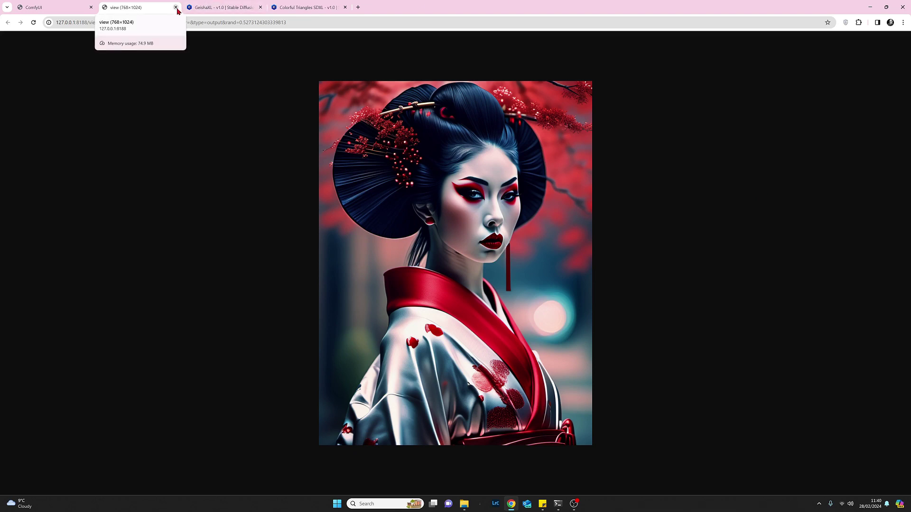
click(176, 7)
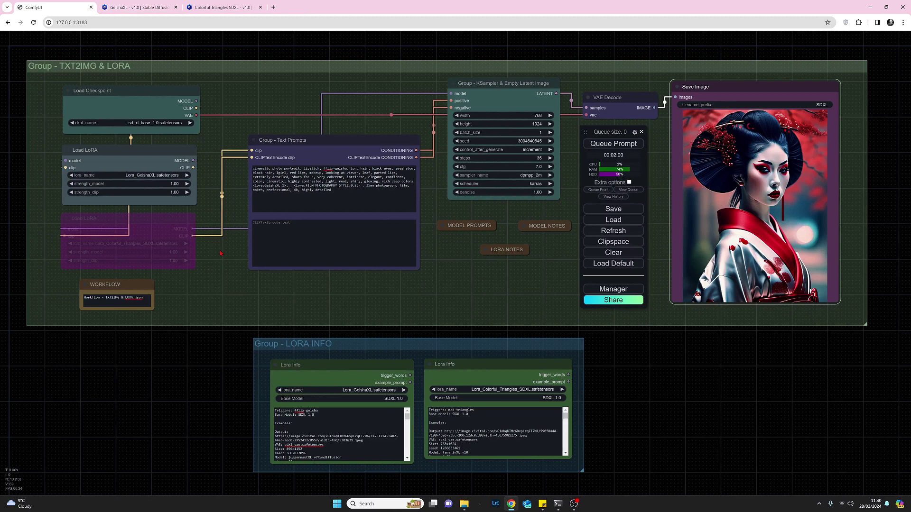
Toggle Bypass off on the Colorful Triangles Load LoRA node so both LoRAs are active.
click(161, 219)
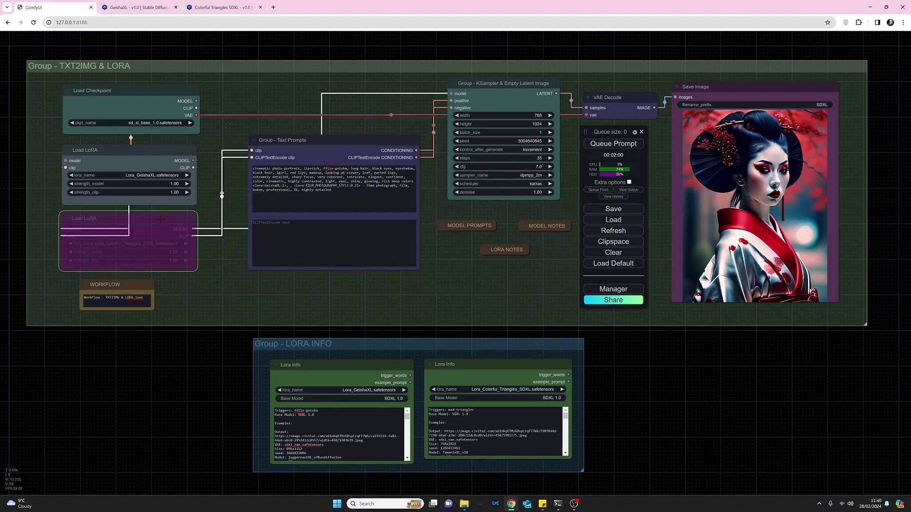
right_click(161, 219)
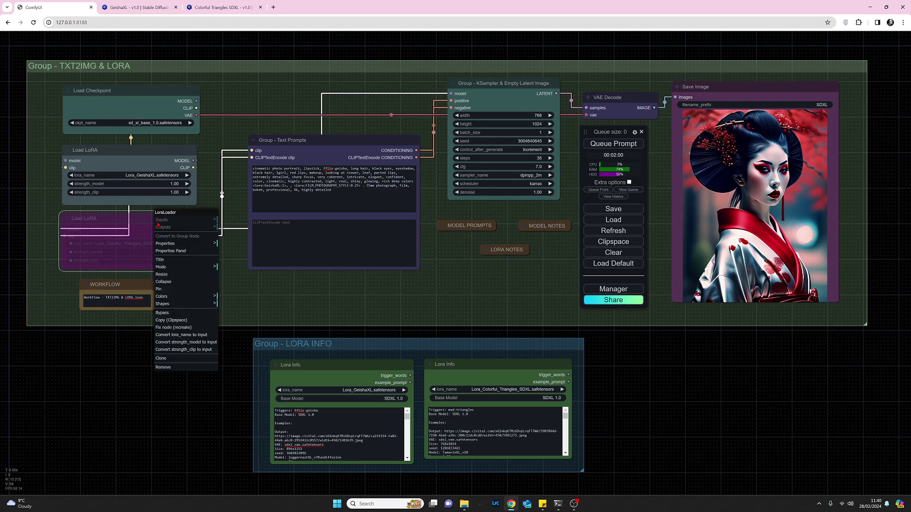
click(163, 313)
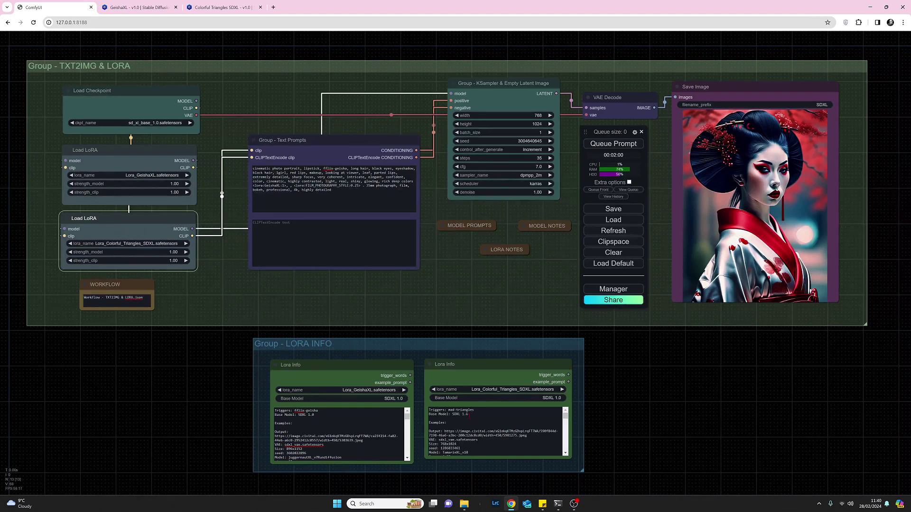
Copy mad-triangles from its Lora Info node into the prompt after fflix-geisha, followed by 'kimono,'.
click(494, 432)
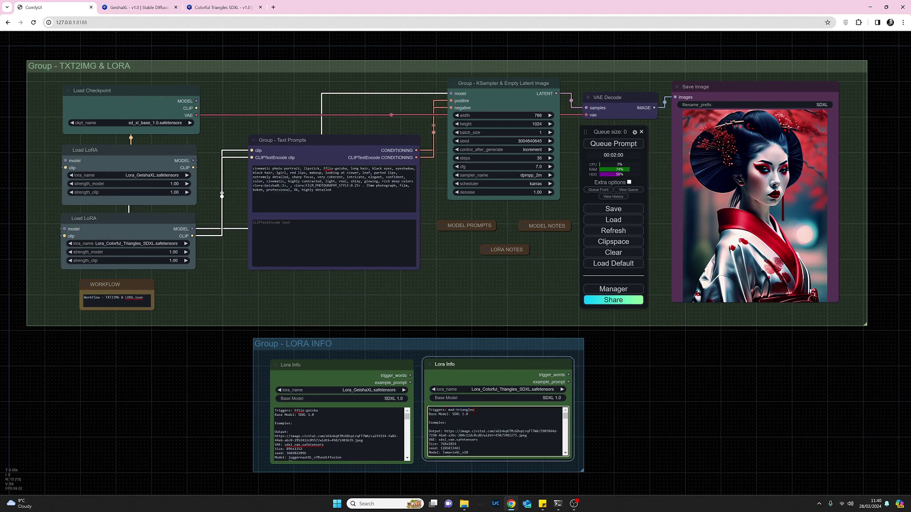
drag(473, 411, 453, 413)
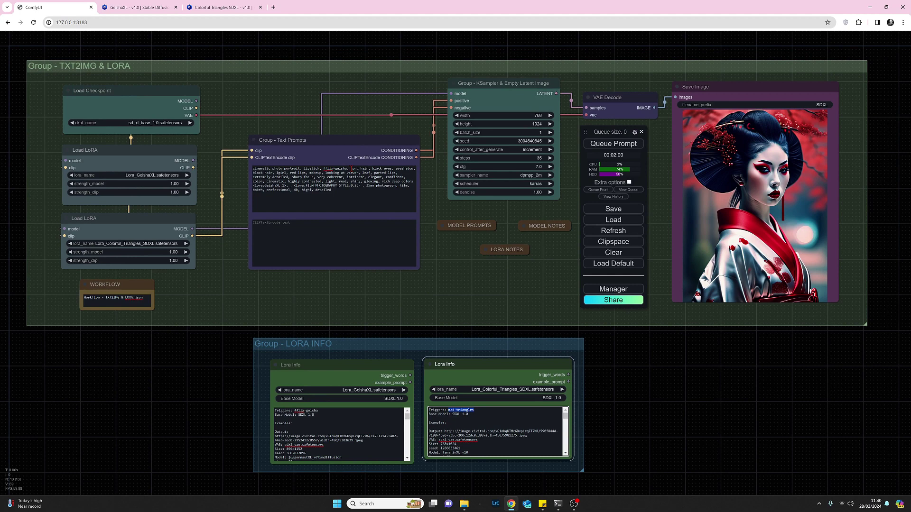
click(352, 168)
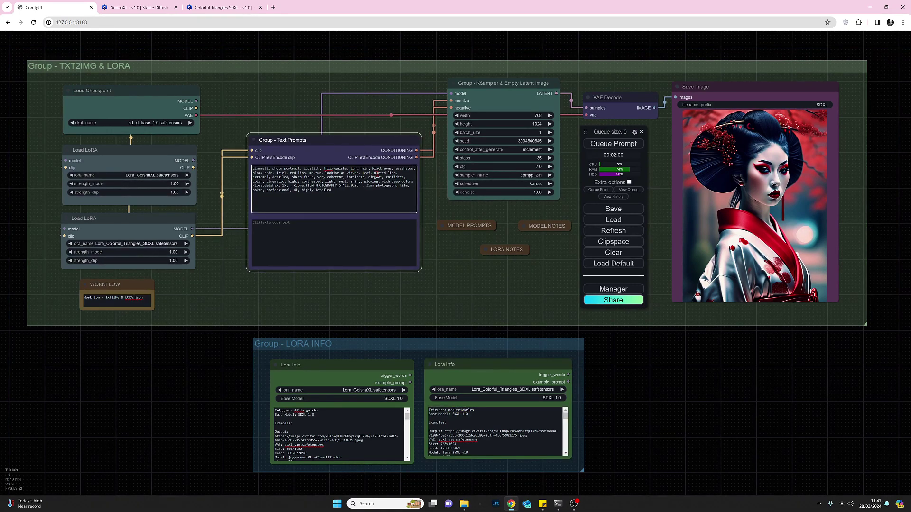
text(mad-triangles)
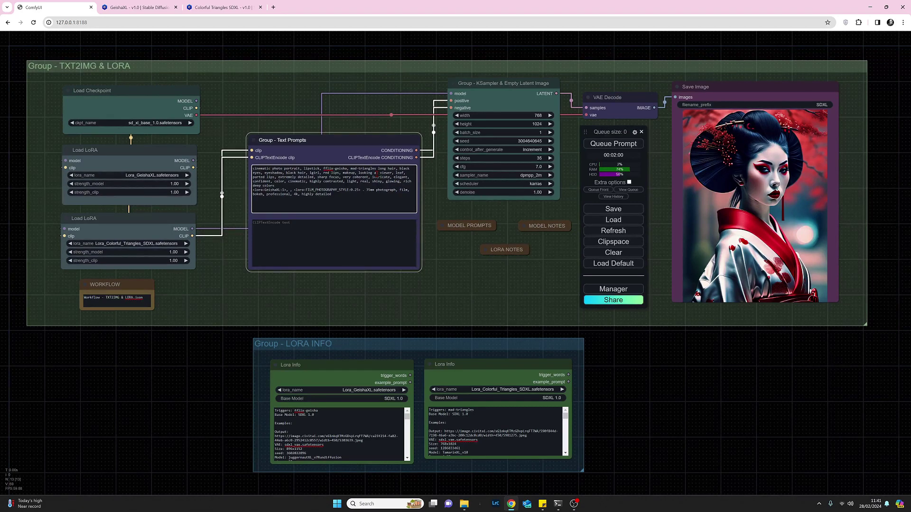
text(kimo)
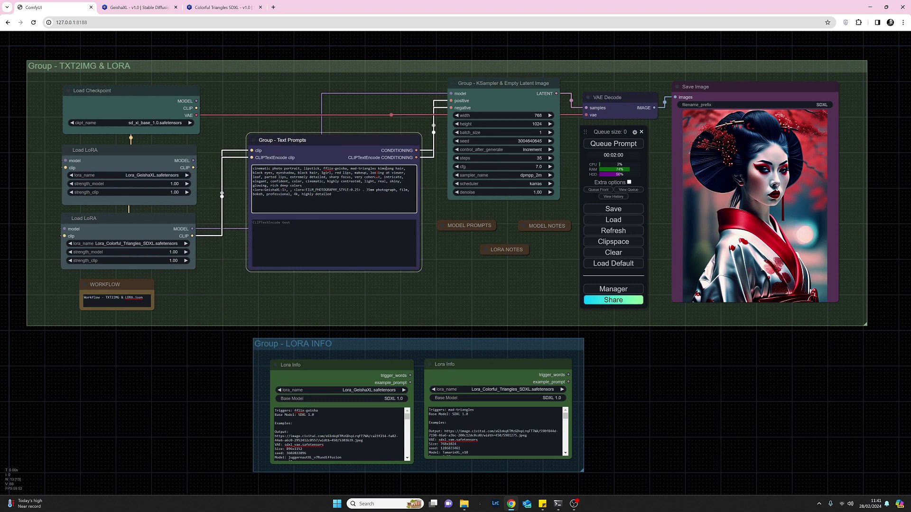
text(no,)
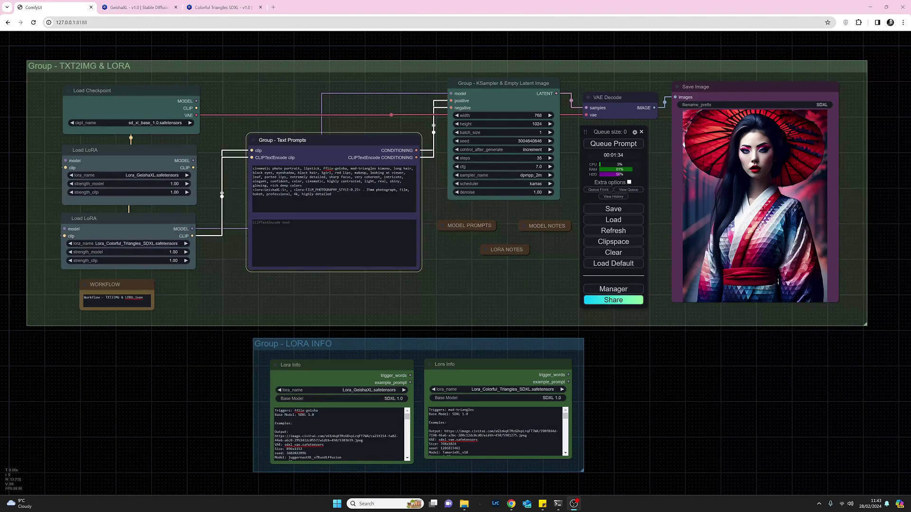
Open the new triangle-patterned kimono geisha image full size, then close that view.
right_click(761, 212)
click(762, 213)
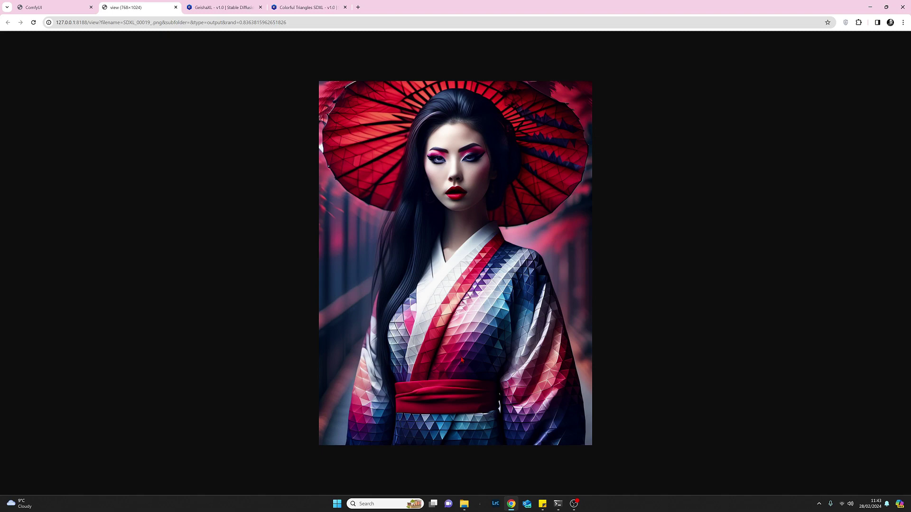
click(176, 7)
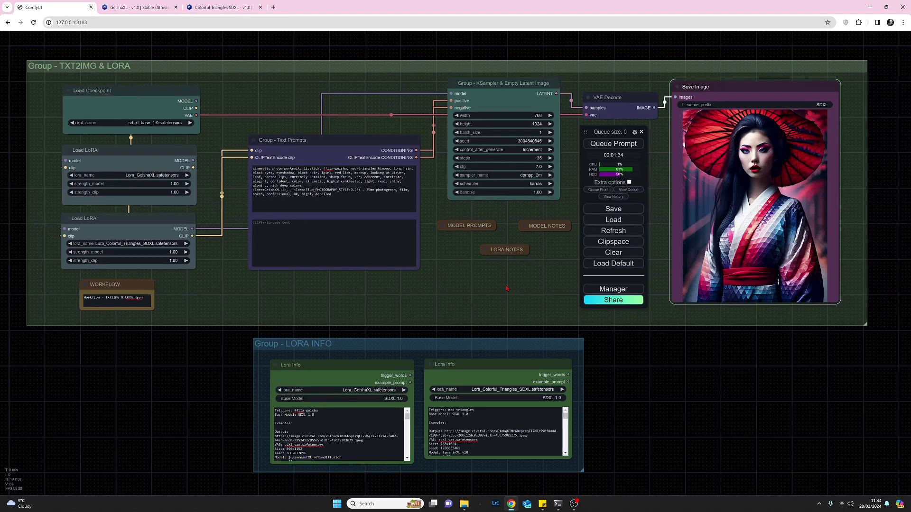
click(148, 9)
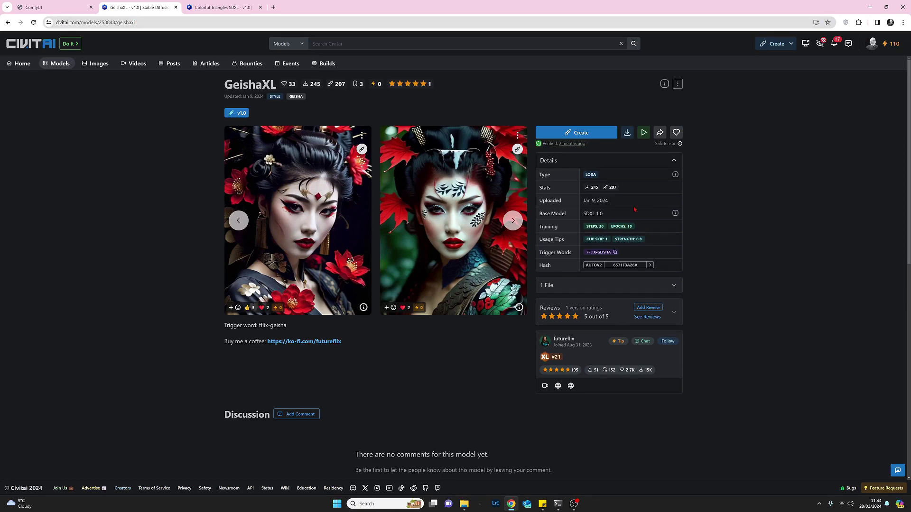
click(240, 7)
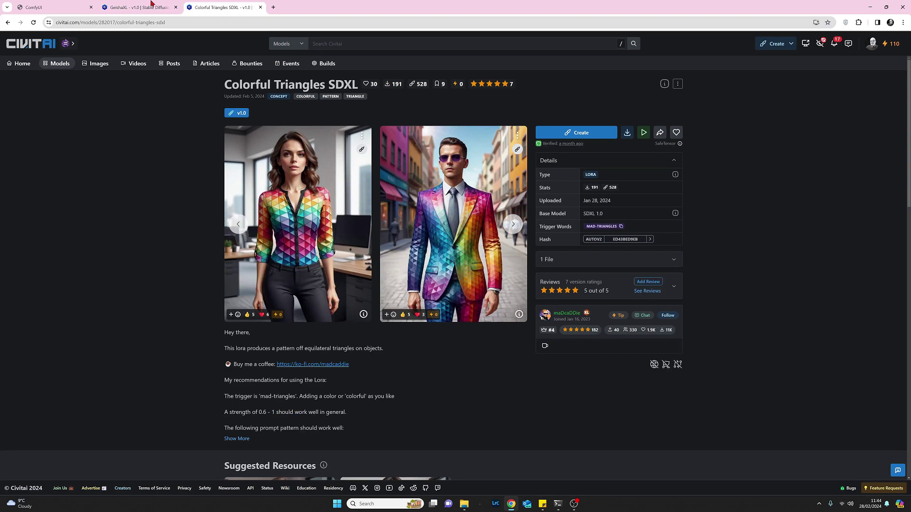
click(66, 12)
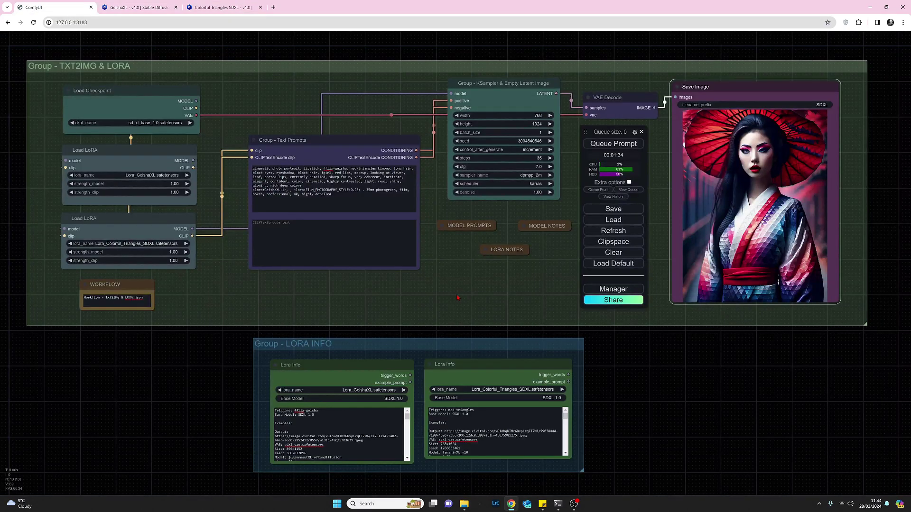